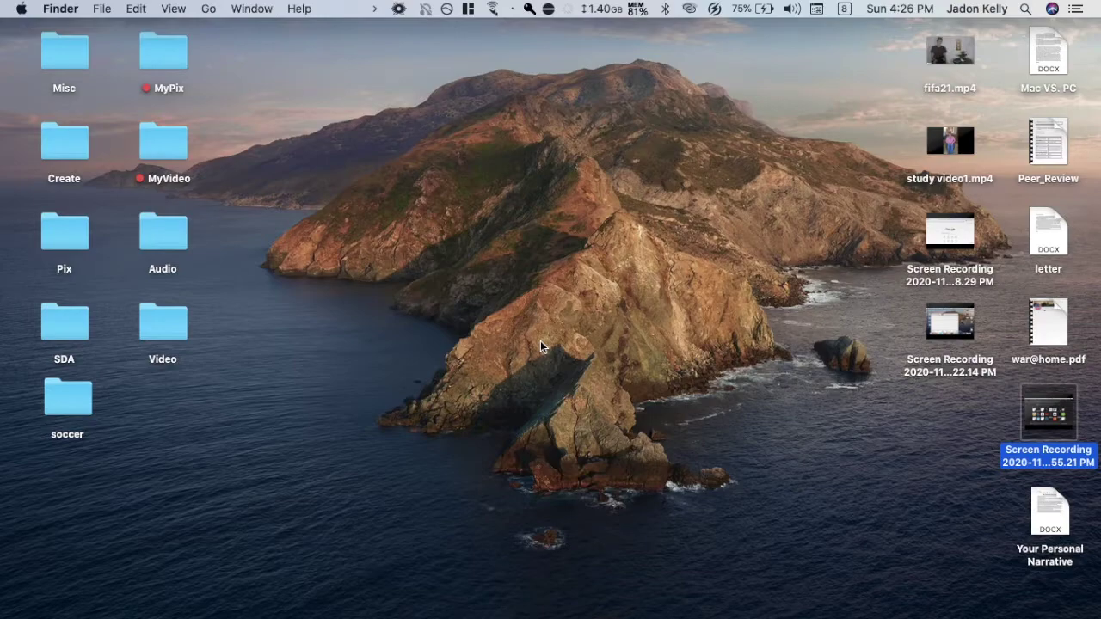
- Bring Firefox to the front with a new blank tab
mouse_move(282, 606)
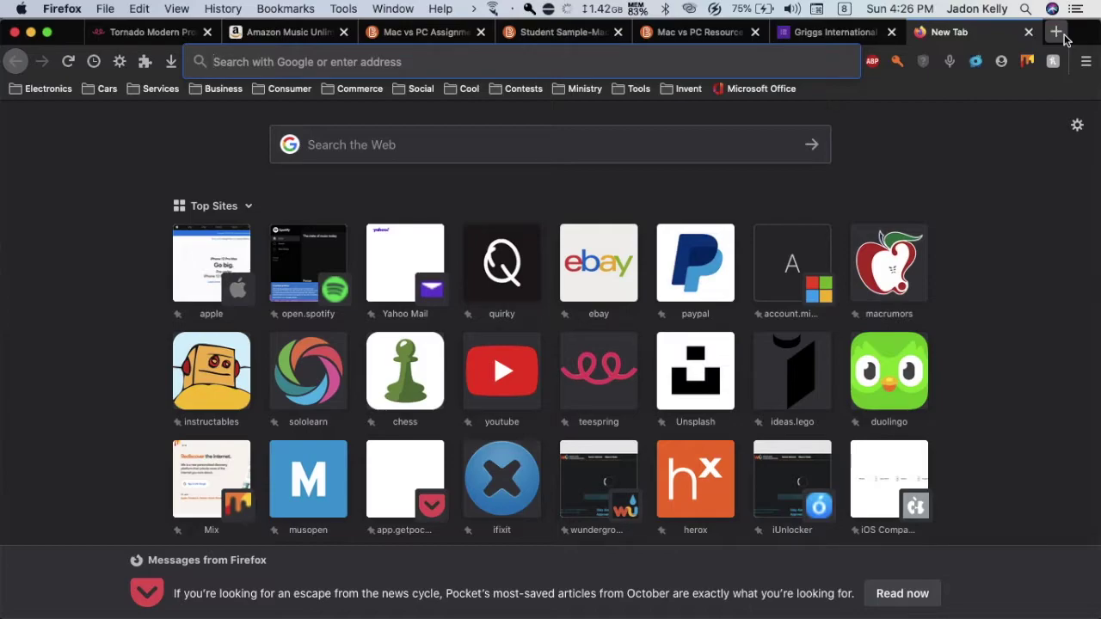
- Search 'pixl', open the advanced Pixlr E editor and start a new image
text(pixl)
click(625, 150)
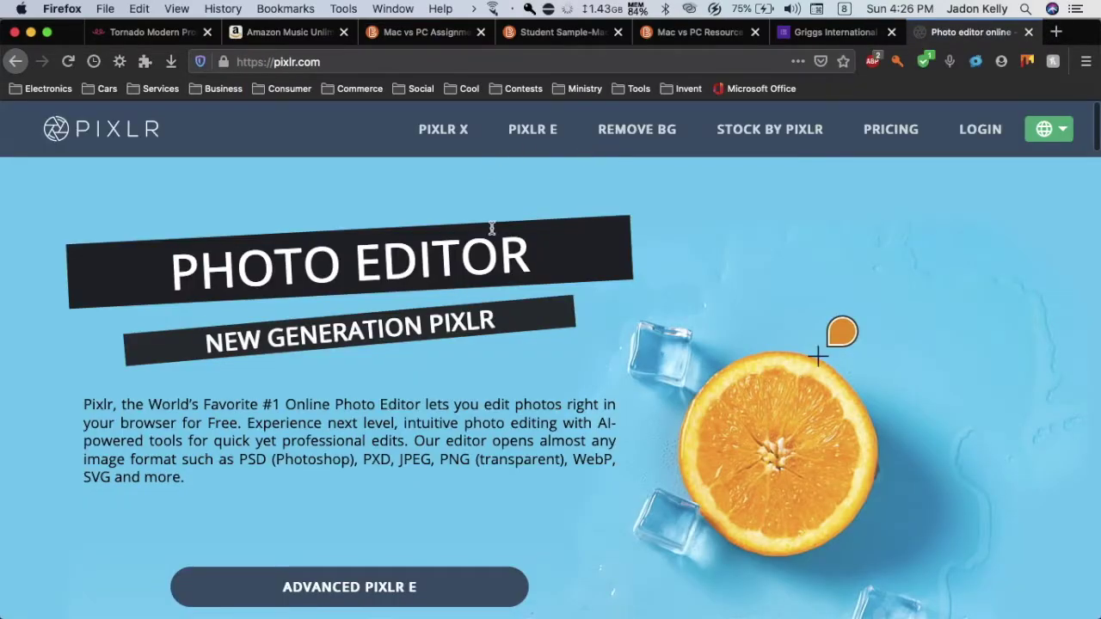
scroll(439, 395, down, 5)
click(408, 387)
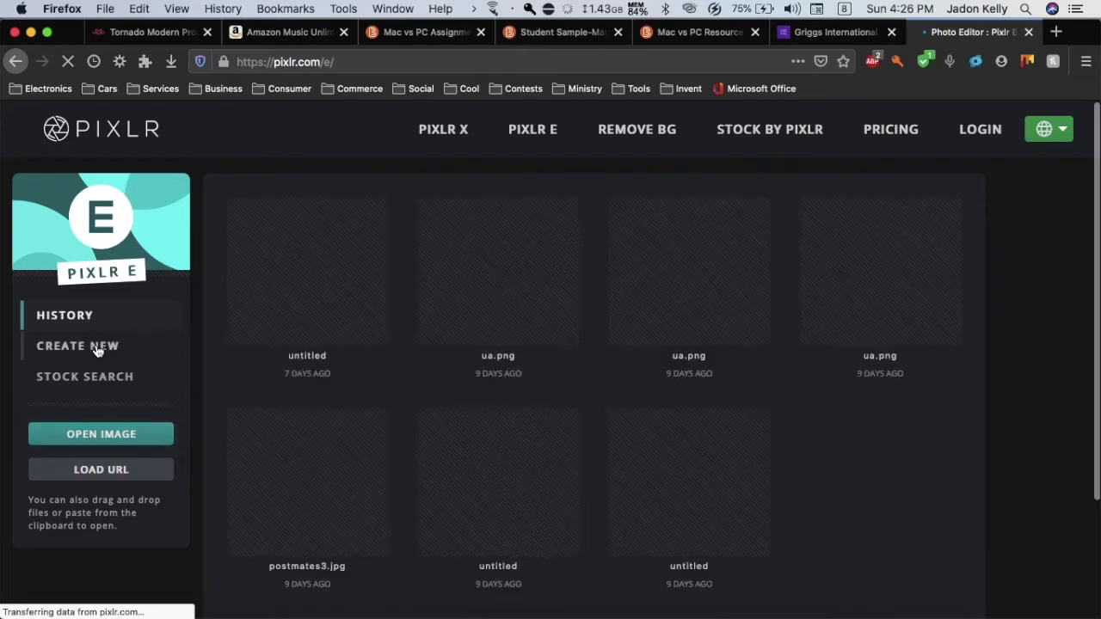
click(97, 348)
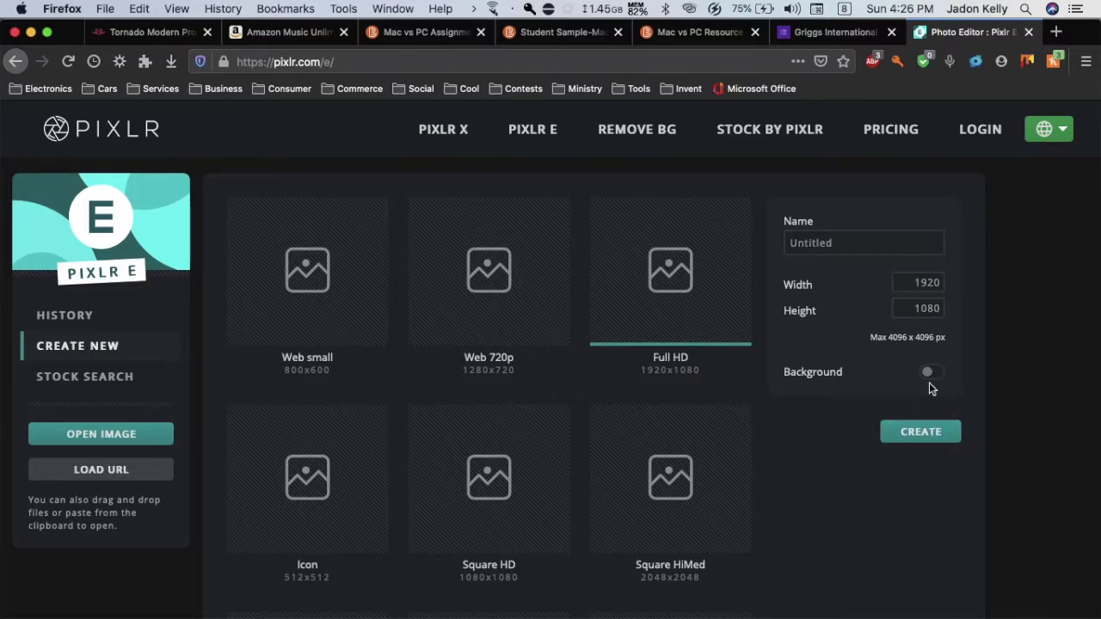
- Create the transparent 1920×1080 canvas and add the text 'Subscribe 2 Tech Particle'
click(952, 432)
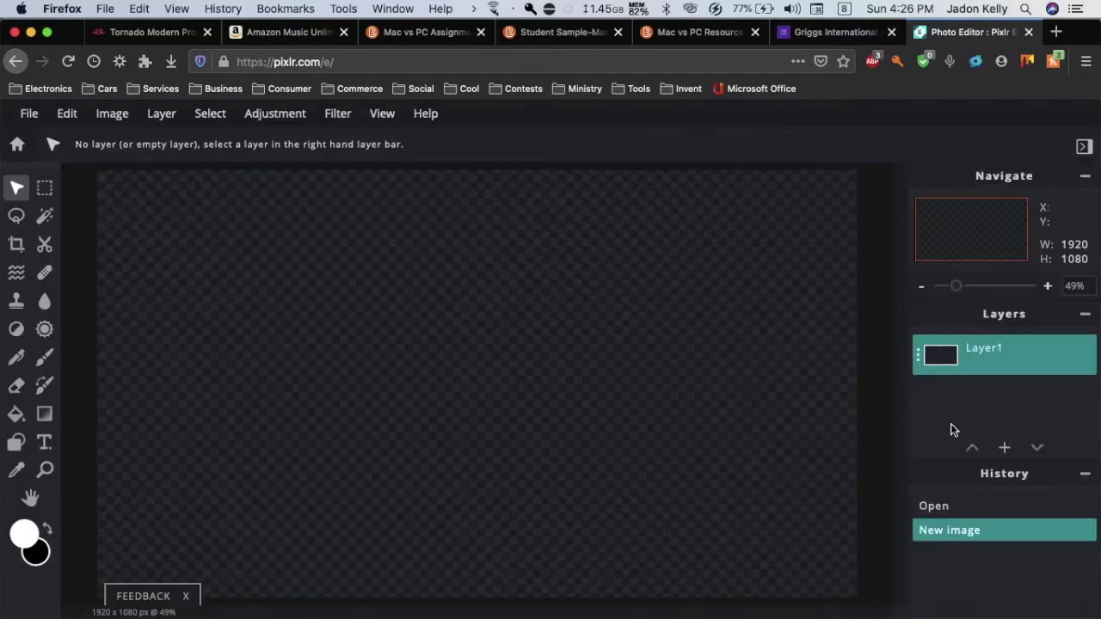
click(48, 446)
click(389, 407)
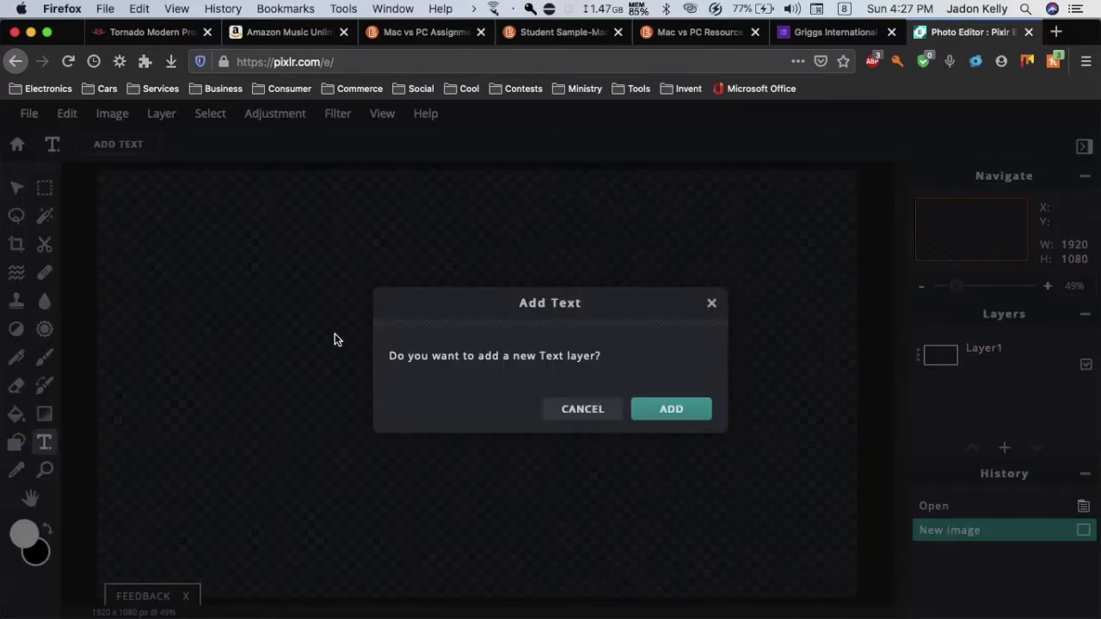
click(672, 410)
text(Sub)
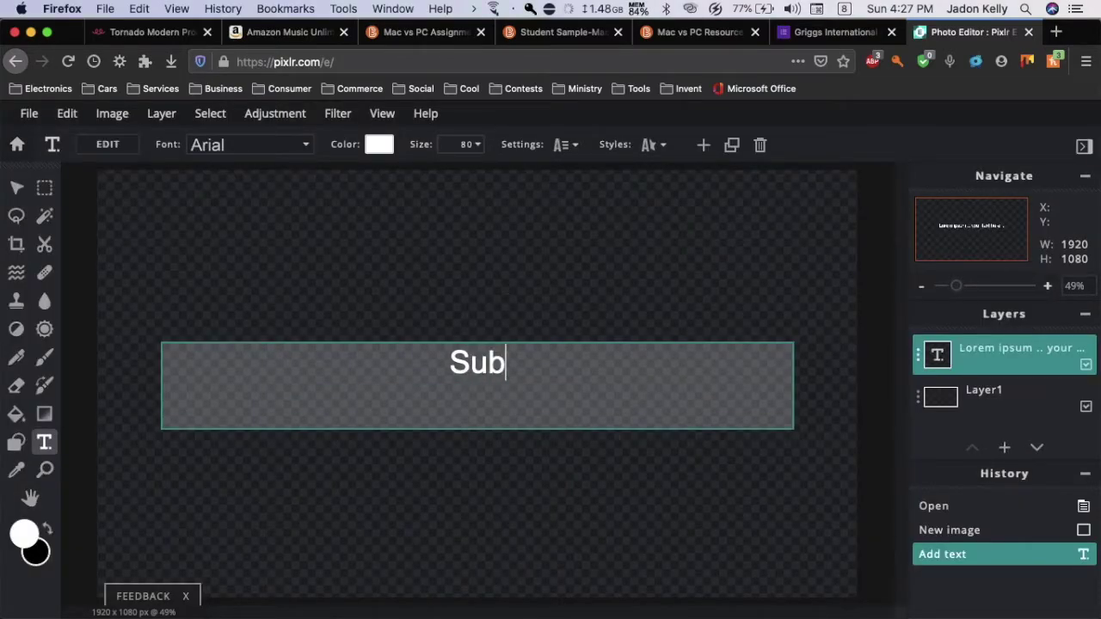
text(scribe 2 Tech Particle)
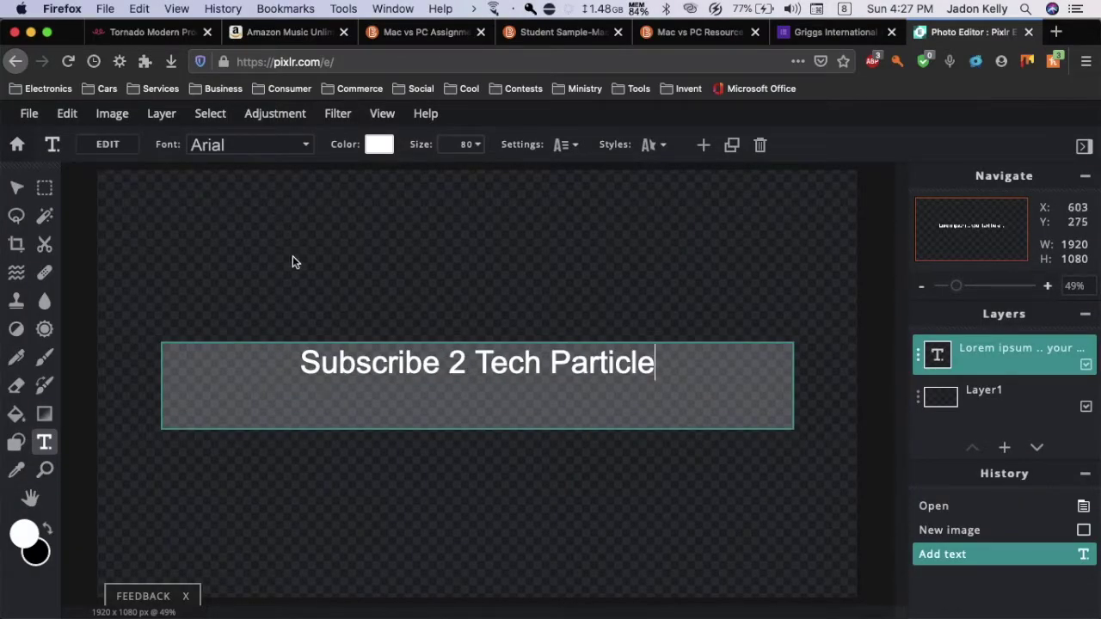
click(29, 113)
- Rename the image to 'test' and download it as a PNG
click(93, 256)
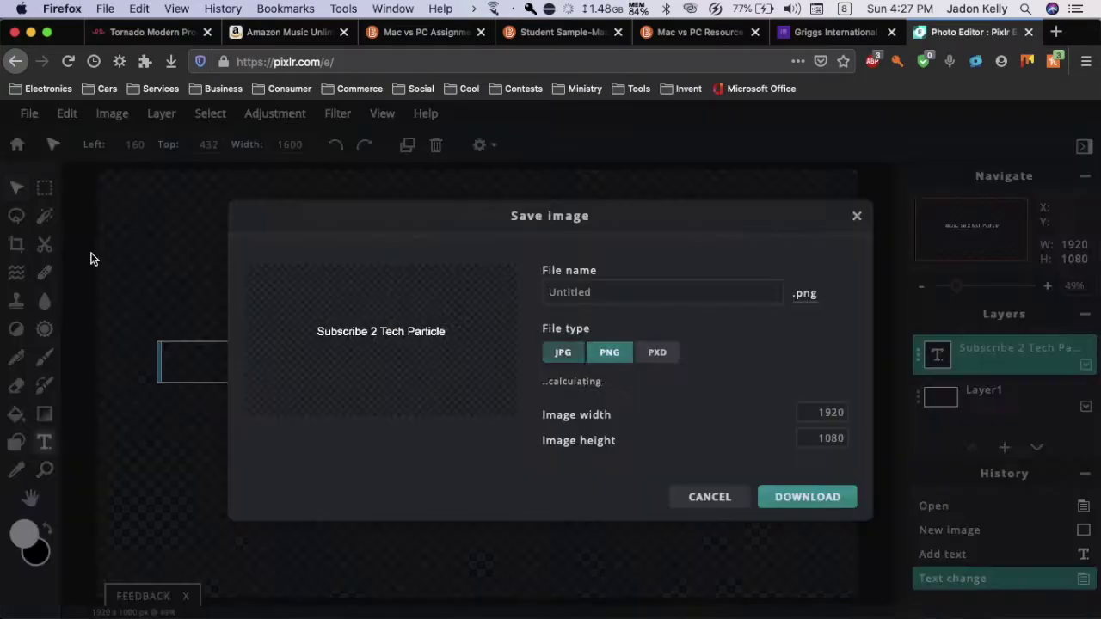
click(592, 293)
key(super+a)
text(test)
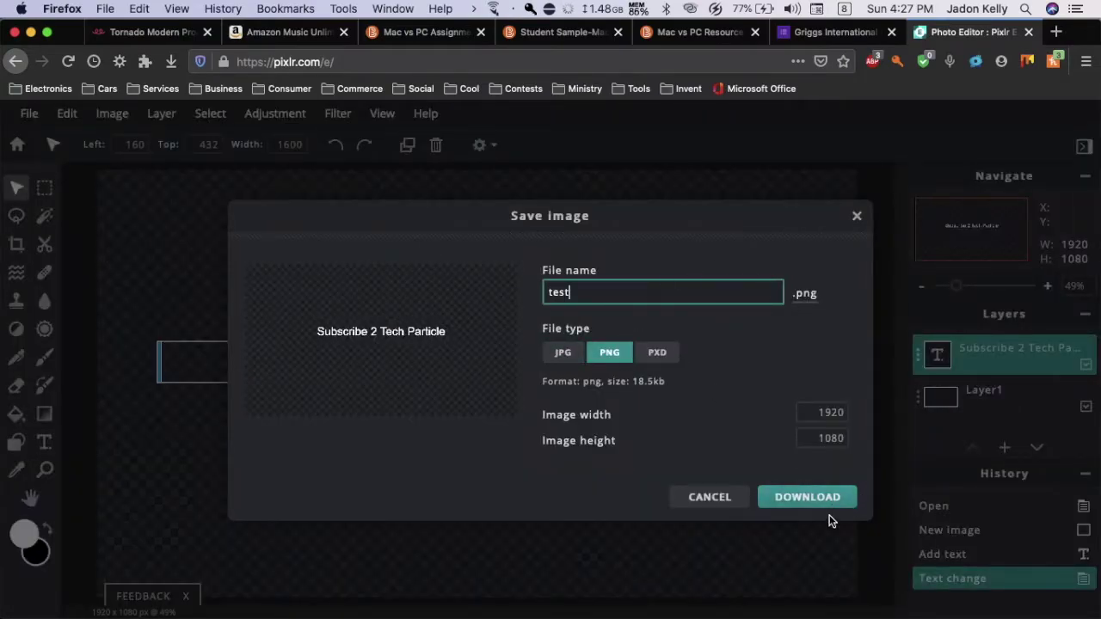
click(822, 498)
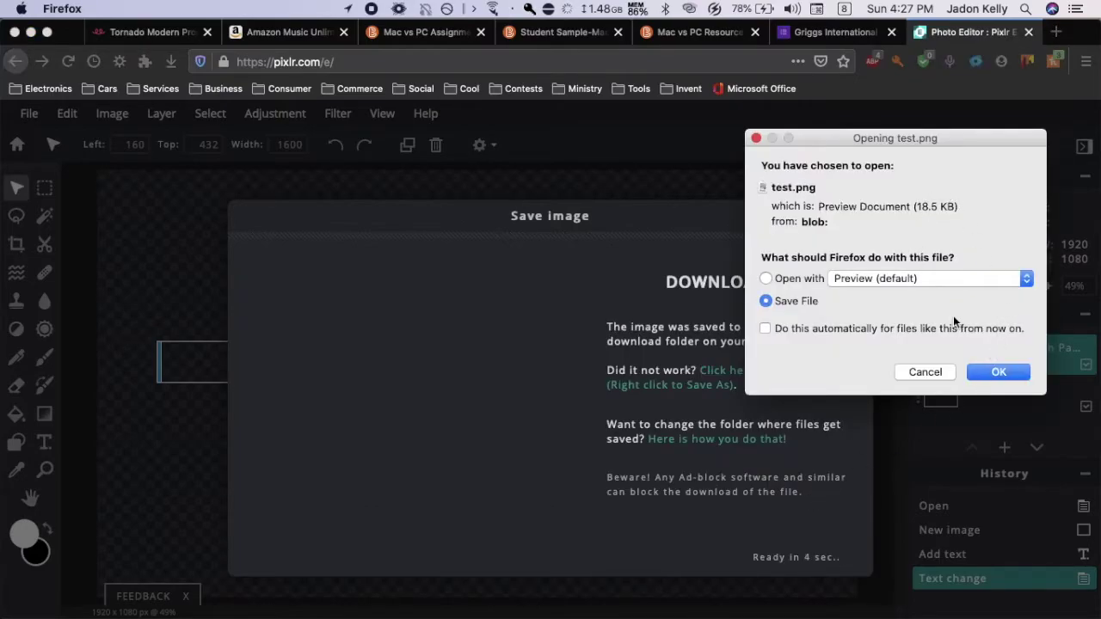
- Save test.png to disk, close the save panel and minimise Firefox
click(996, 372)
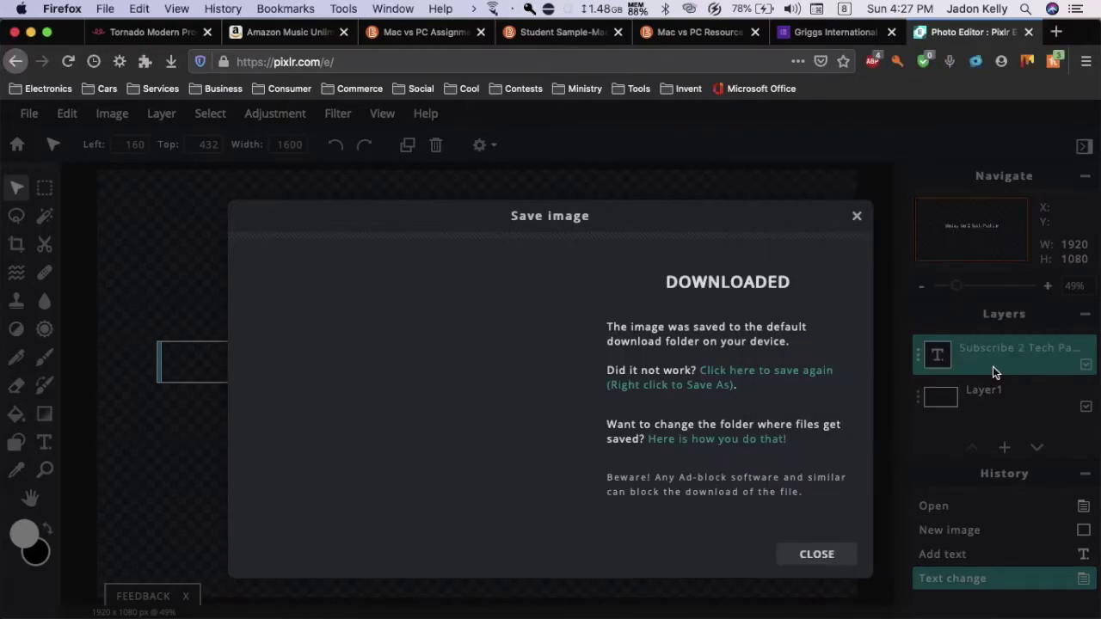
click(643, 277)
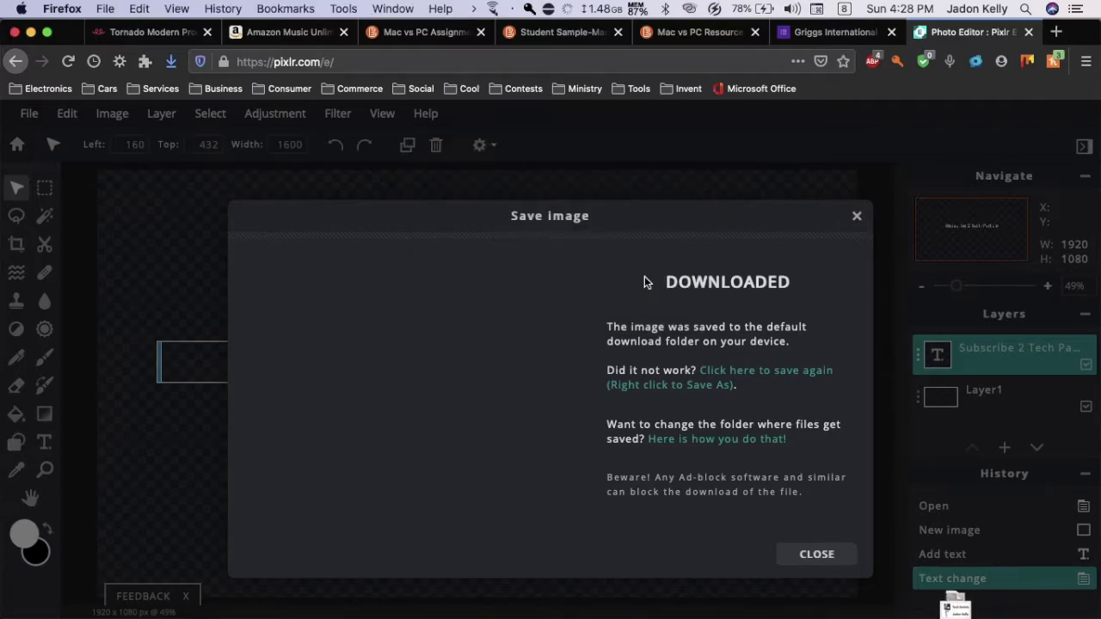
click(978, 590)
click(31, 32)
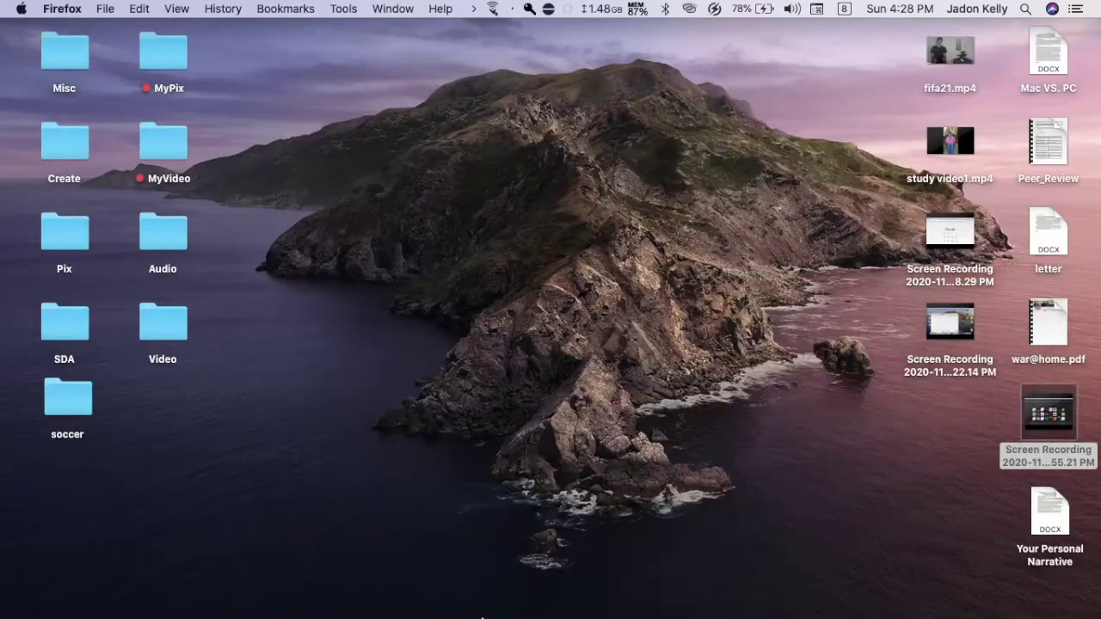
- Launch iMovie and open the My Movie 1 project
mouse_move(474, 610)
click(637, 610)
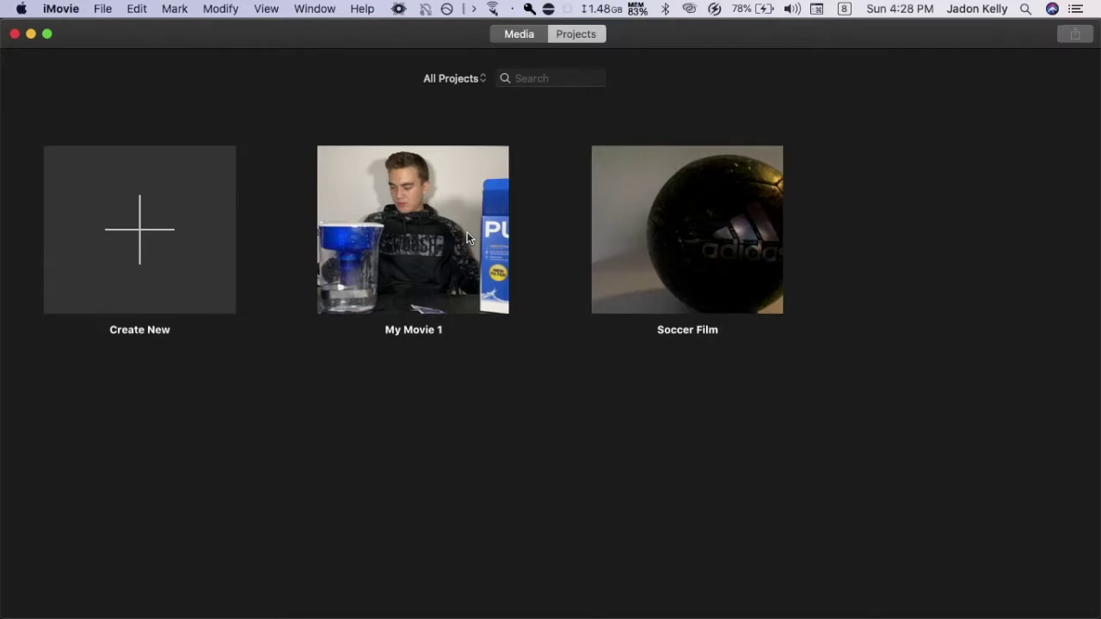
click(429, 239)
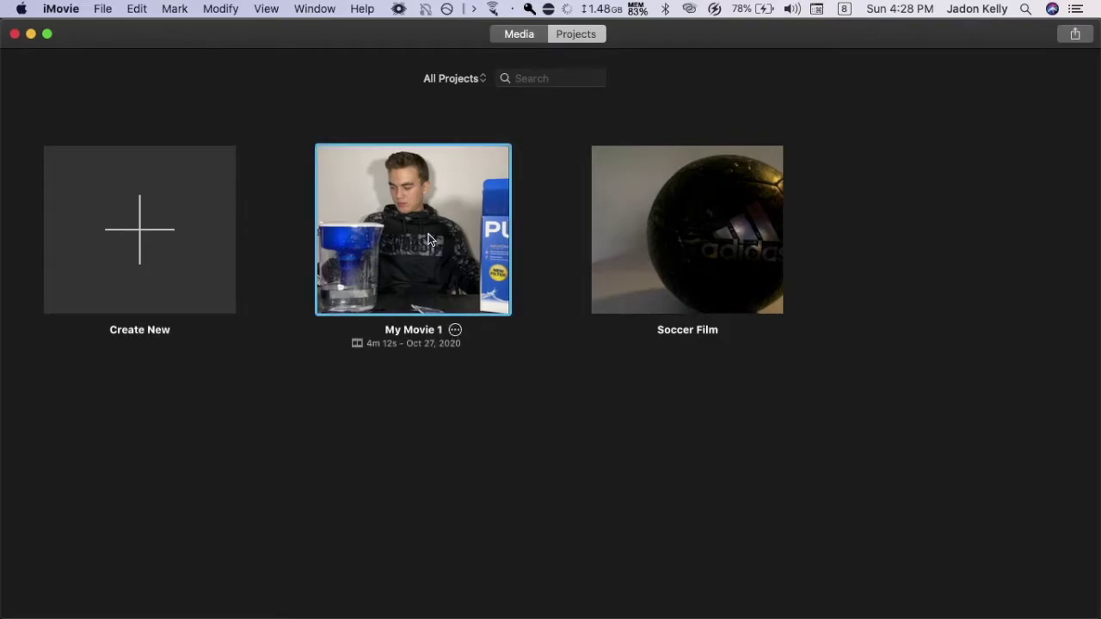
double_click(430, 239)
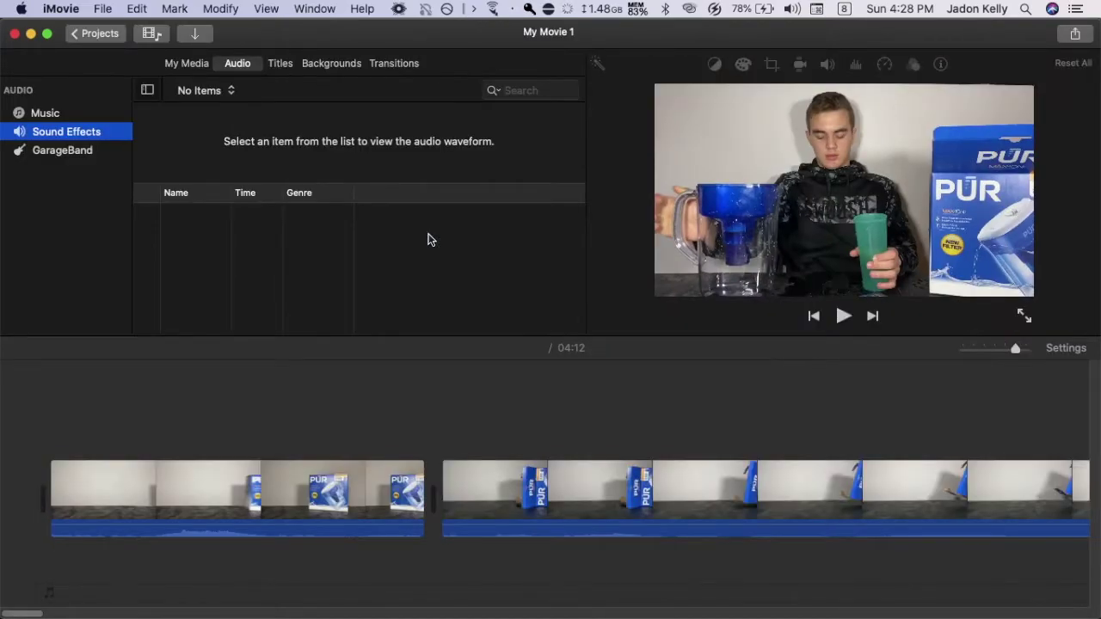
- Put the playhead at 01:47 and drag test.png from Downloads above the video there
click(659, 570)
scroll(659, 570, right, 3)
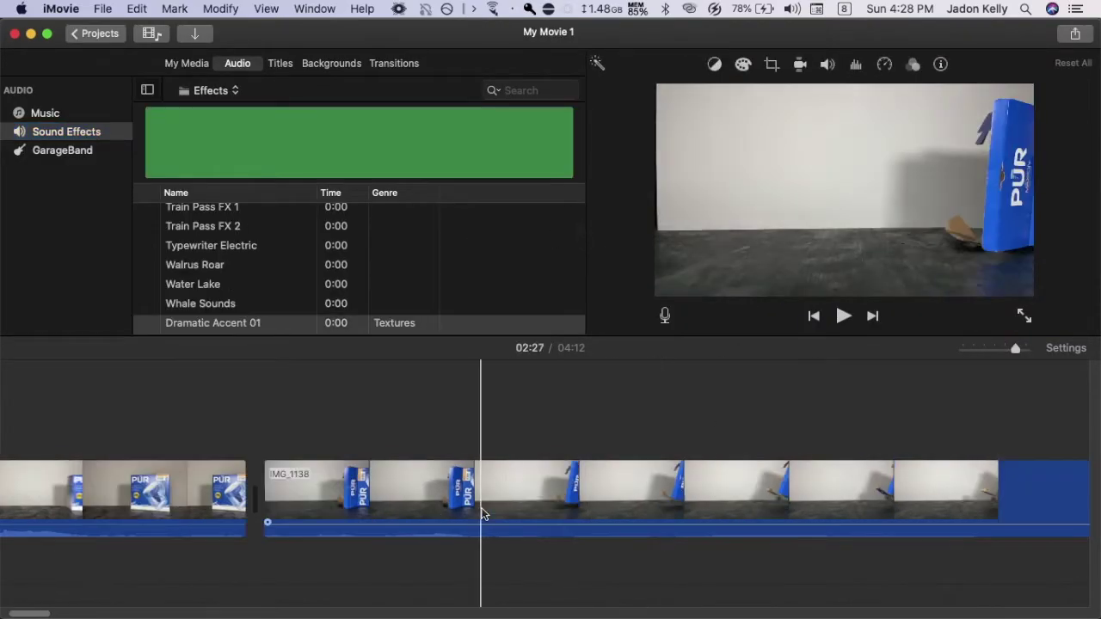
key(super+minus)
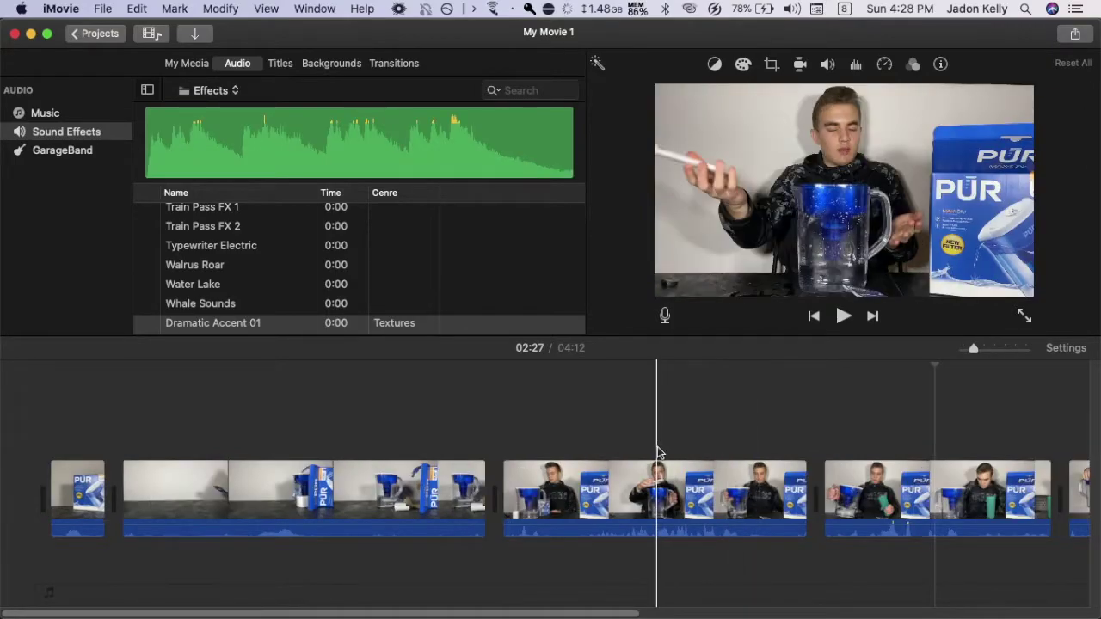
click(698, 456)
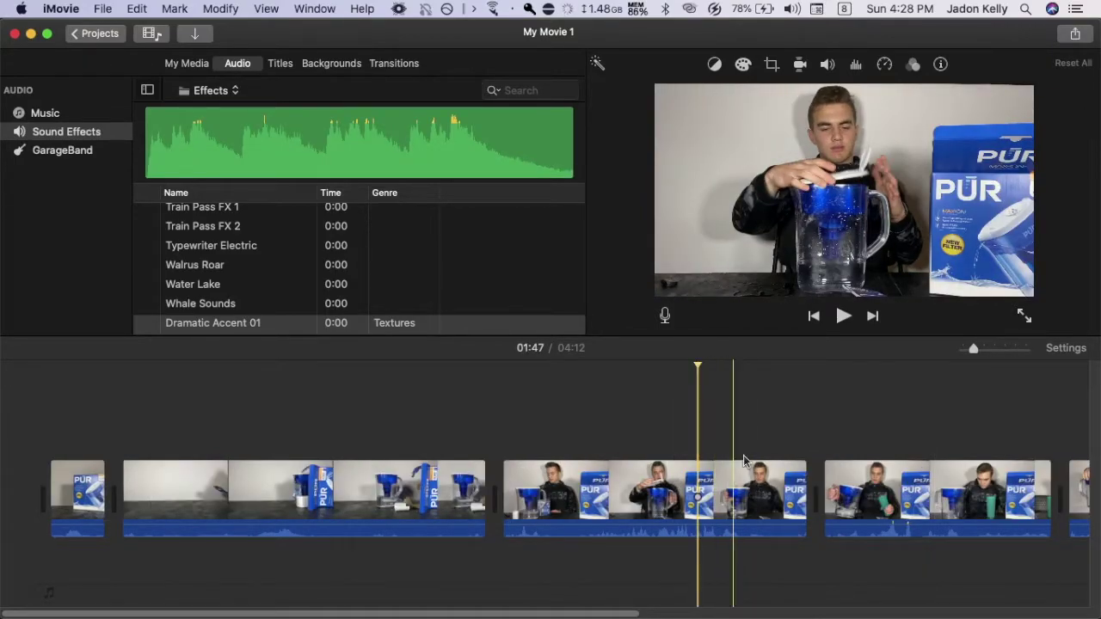
click(937, 596)
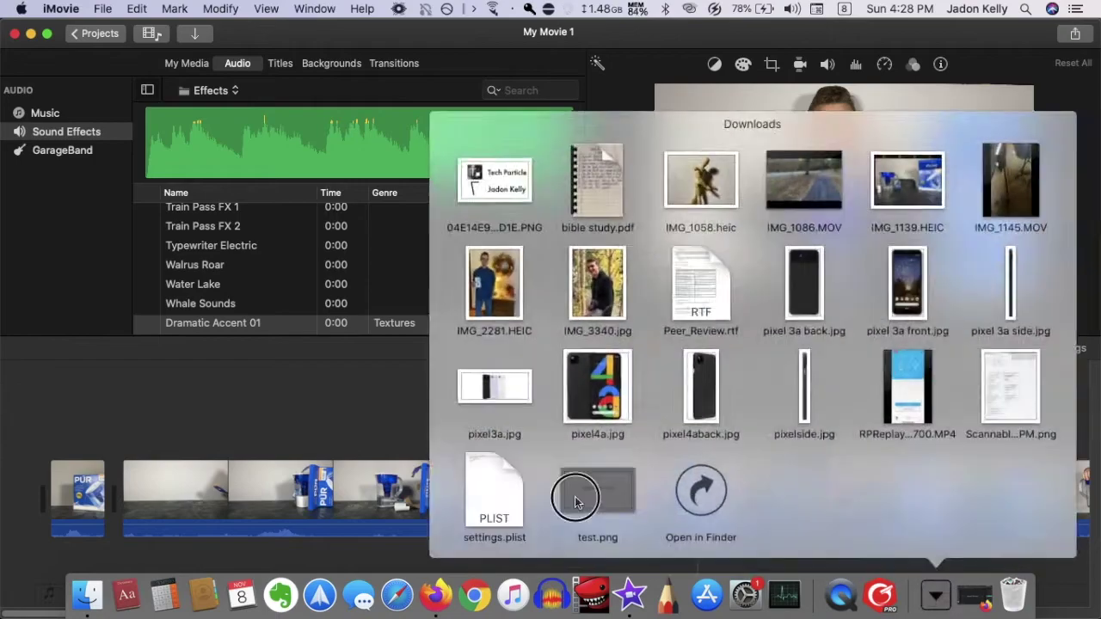
drag(575, 503, 693, 402)
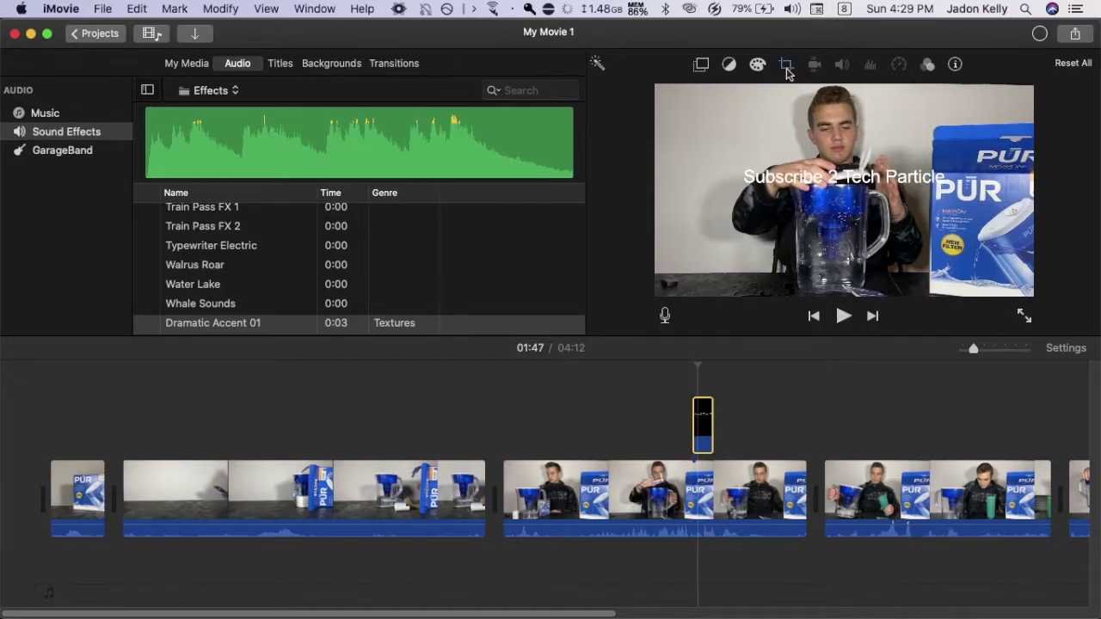
- Set the test.png overlay's style to Picture in Picture
click(787, 69)
click(701, 65)
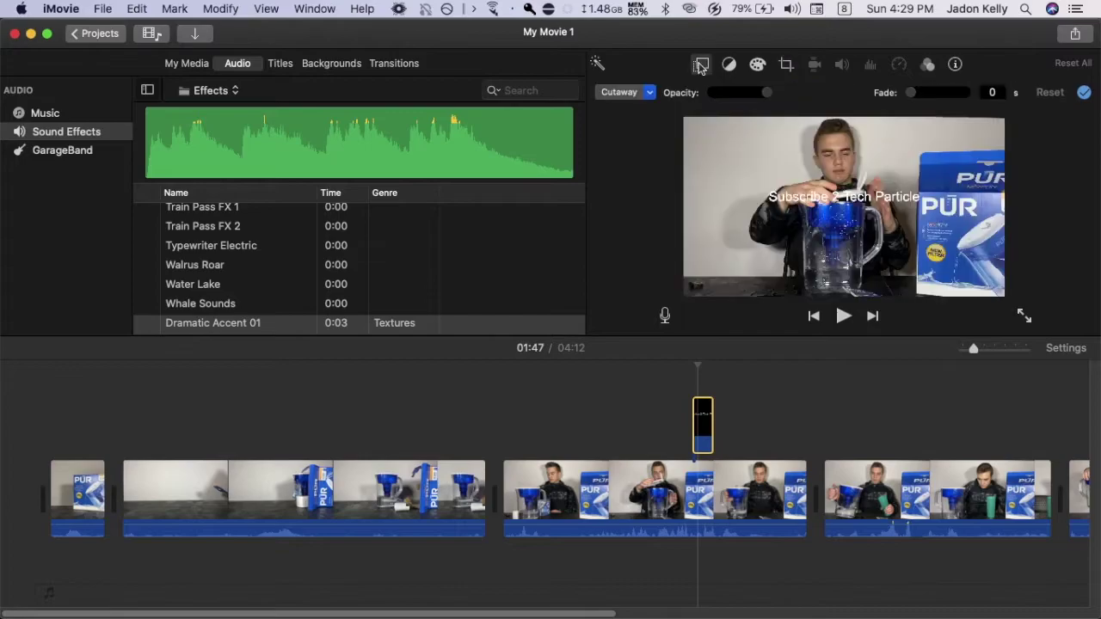
click(640, 94)
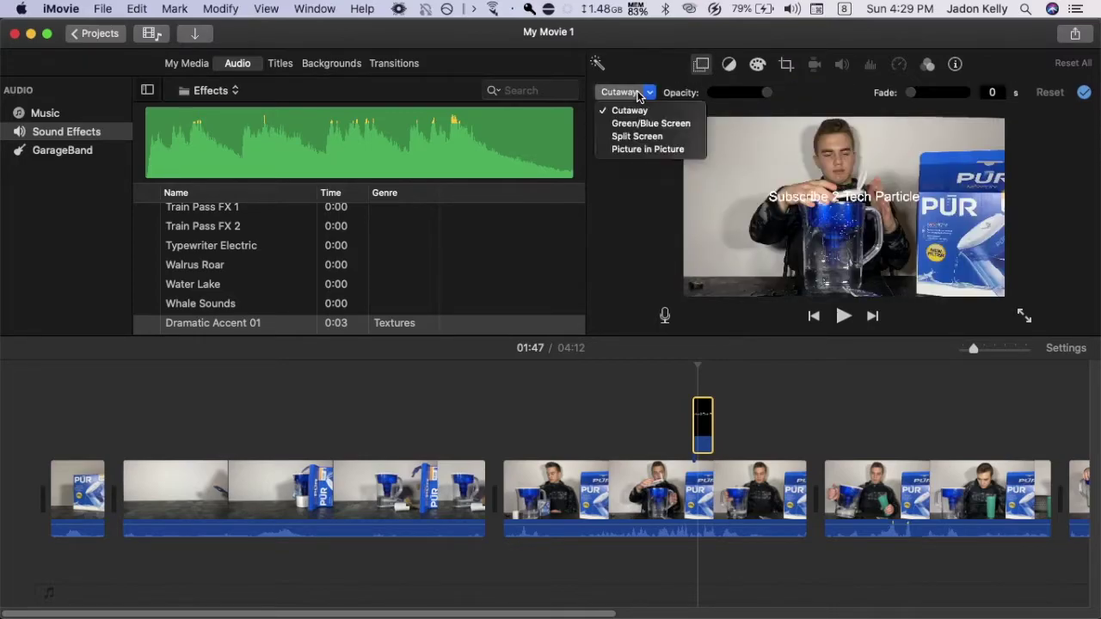
click(667, 150)
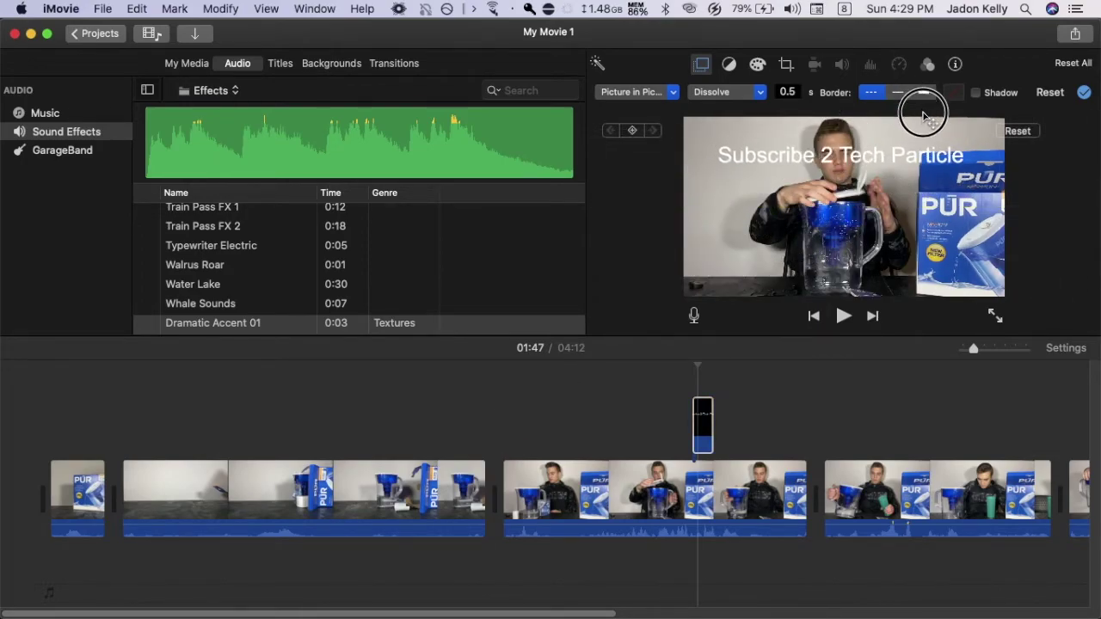
click(679, 439)
- Select the overlay clip and drag its text inset down and to the right
key(super+equal)
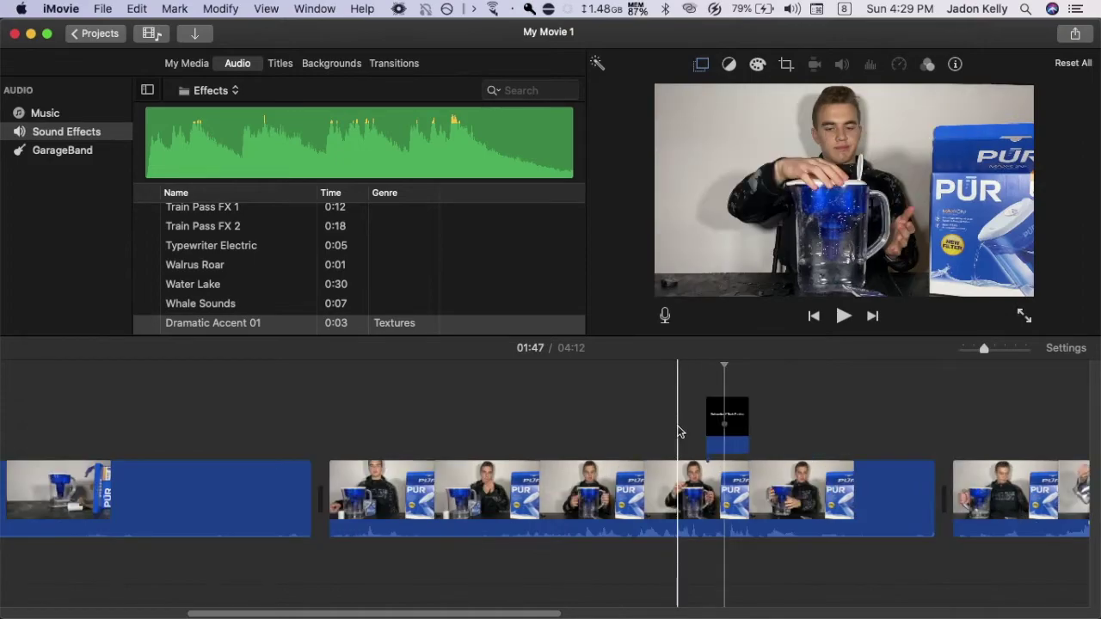
click(910, 419)
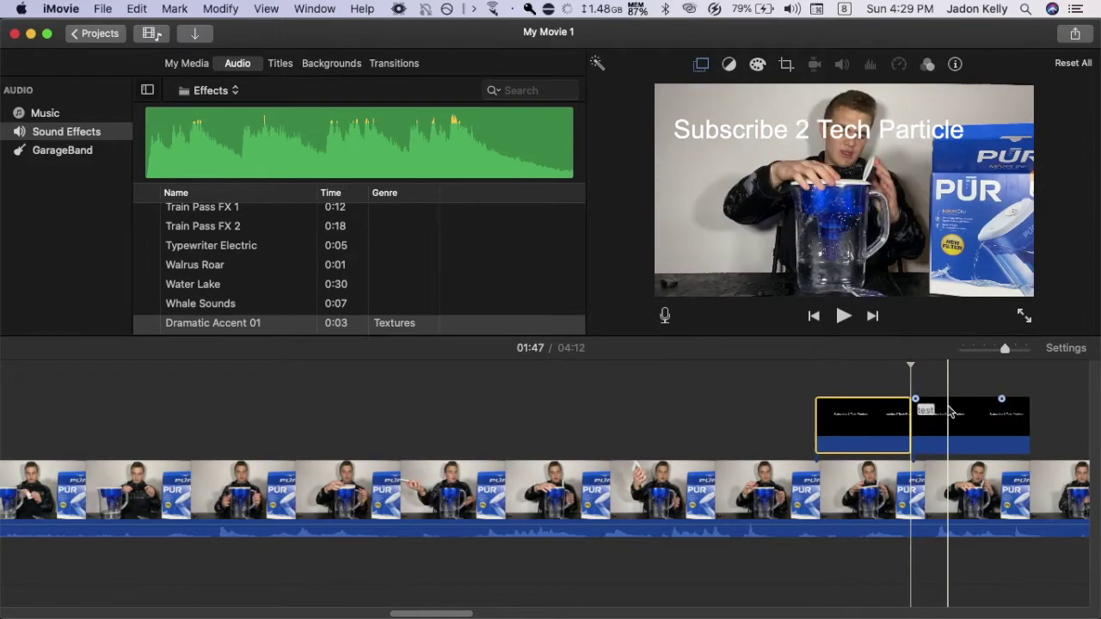
click(985, 422)
scroll(984, 421, right, 3)
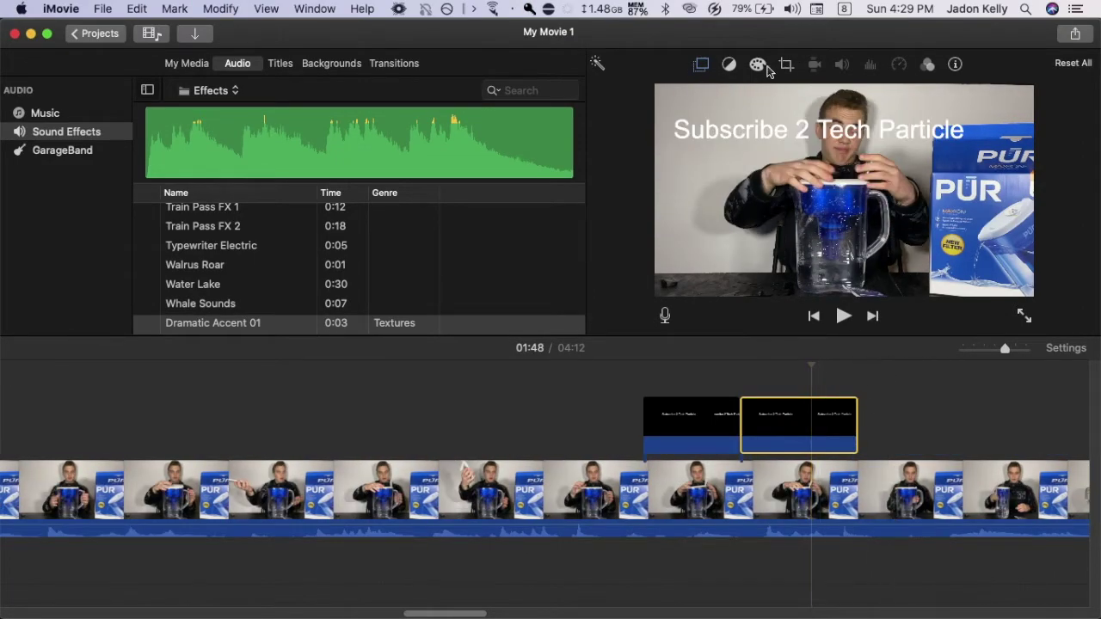
click(701, 64)
drag(771, 214, 860, 244)
- Play back from just before the overlay to check its new position
click(617, 397)
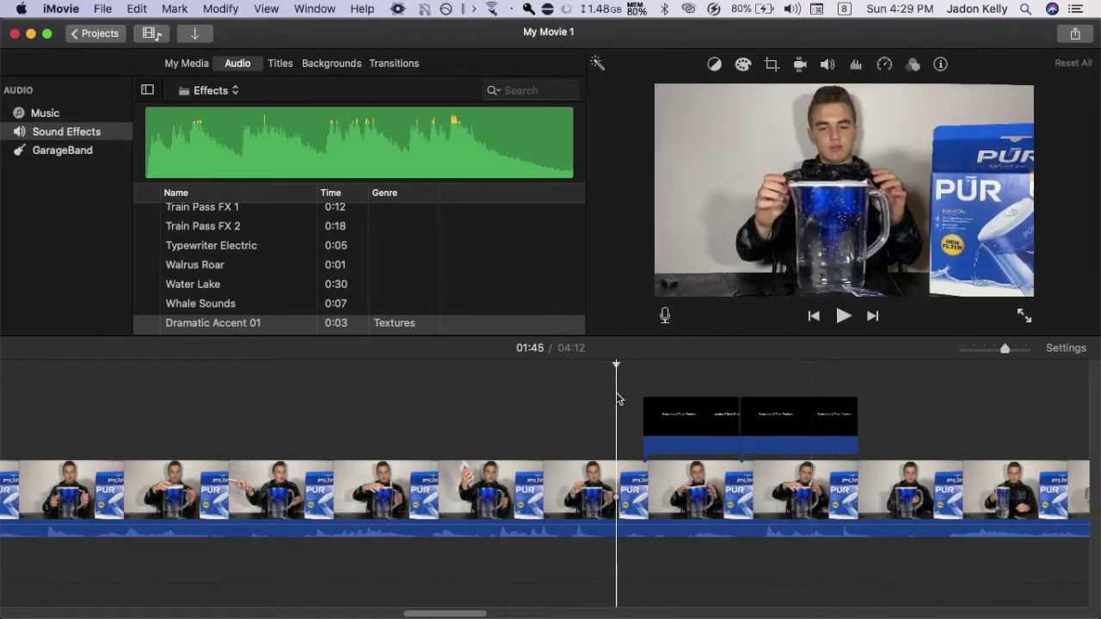
key(space)
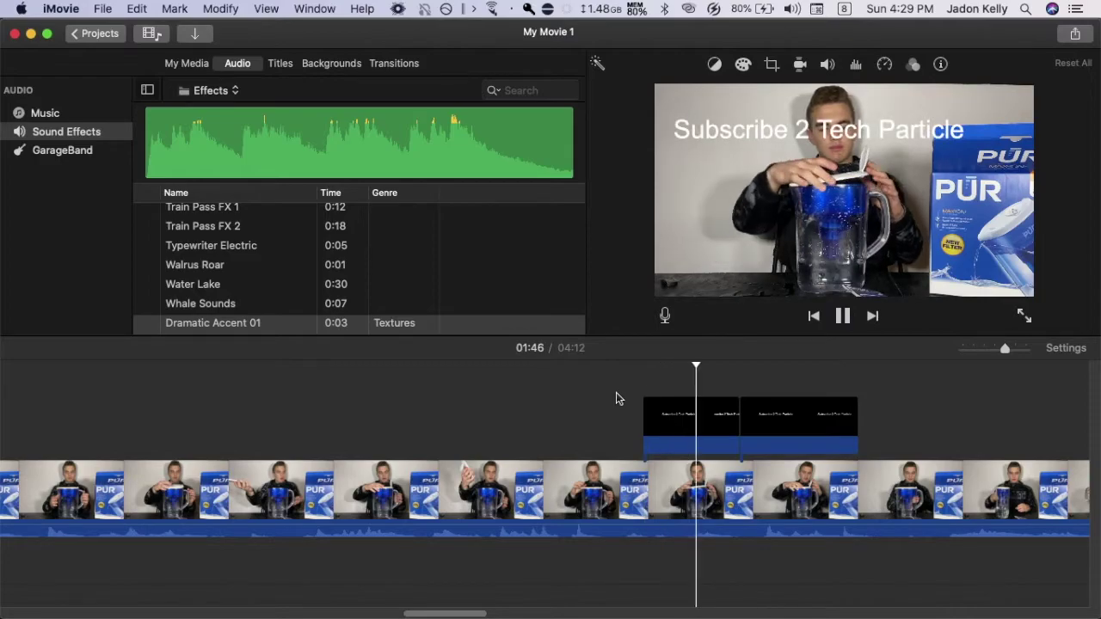
key(space)
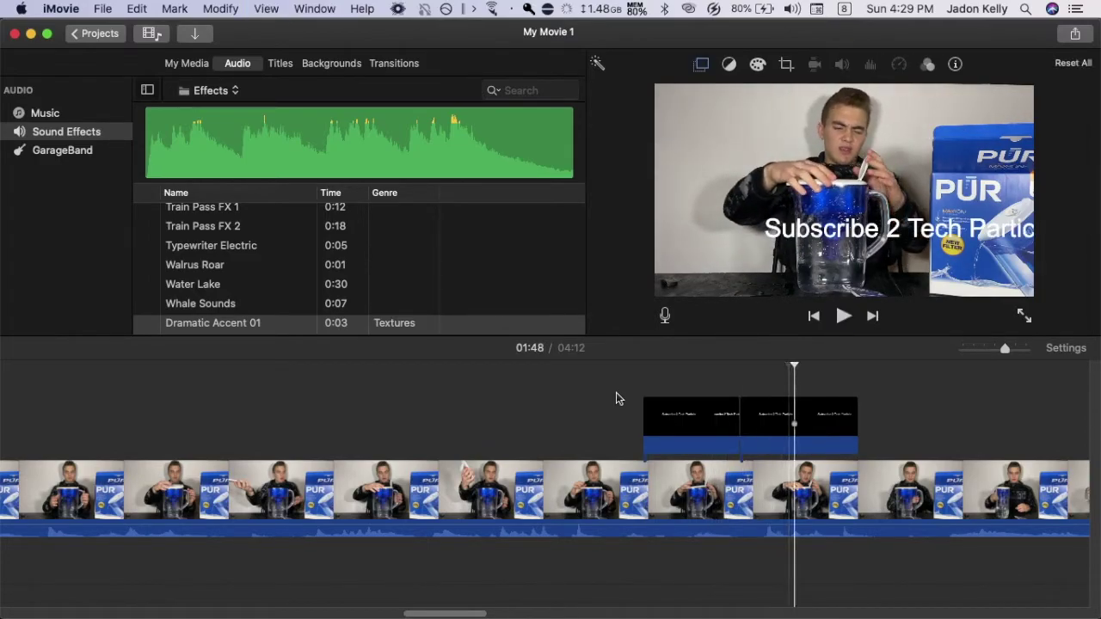